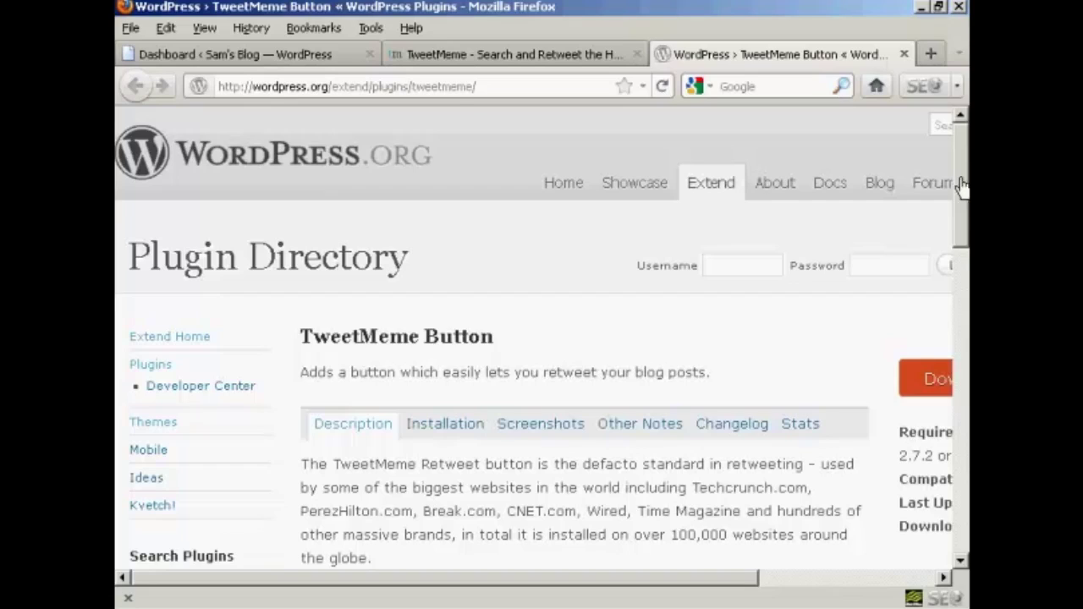
# Glance at the tweetmeme.com home page, then return to the Sam's Blog dashboard.
pyautogui.click(448, 61)
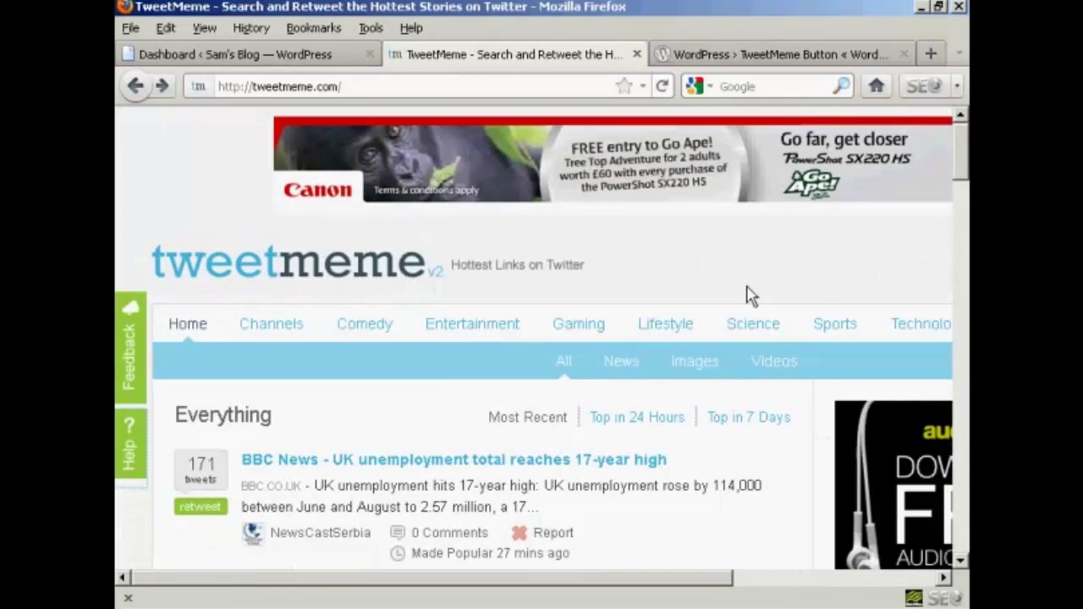
pyautogui.click(235, 61)
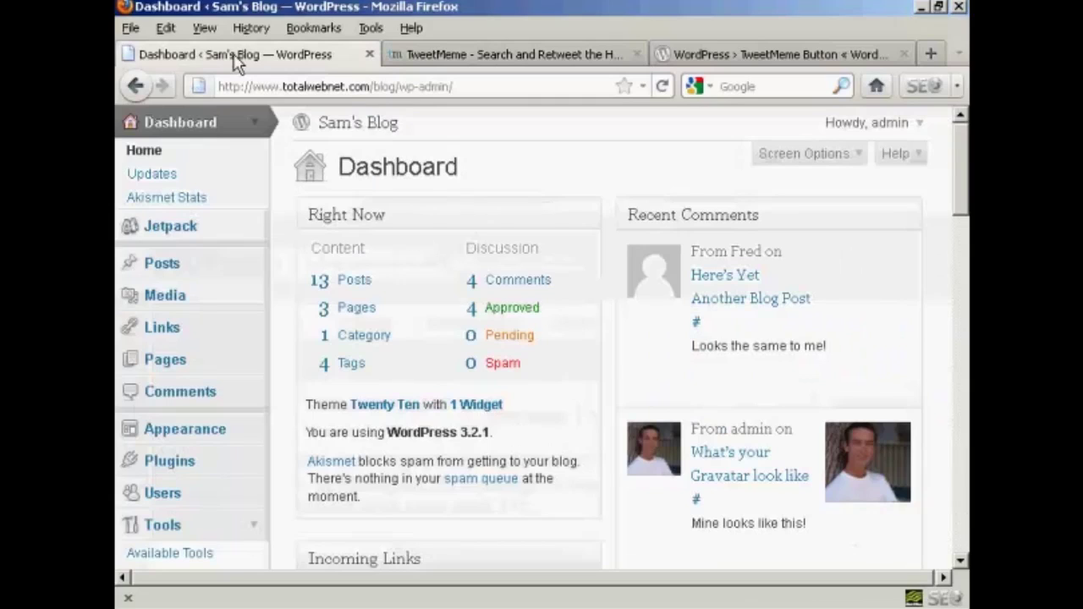
# Go to Plugins > Add New on Sam's Blog, then switch to the TweetMeme Button directory page.
pyautogui.click(169, 461)
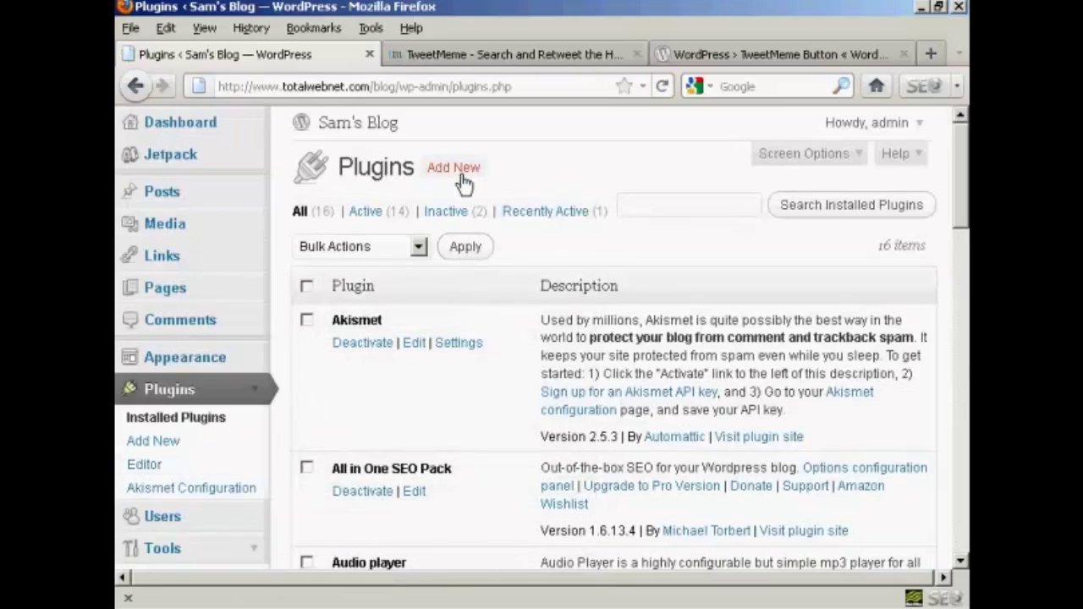
pyautogui.click(462, 177)
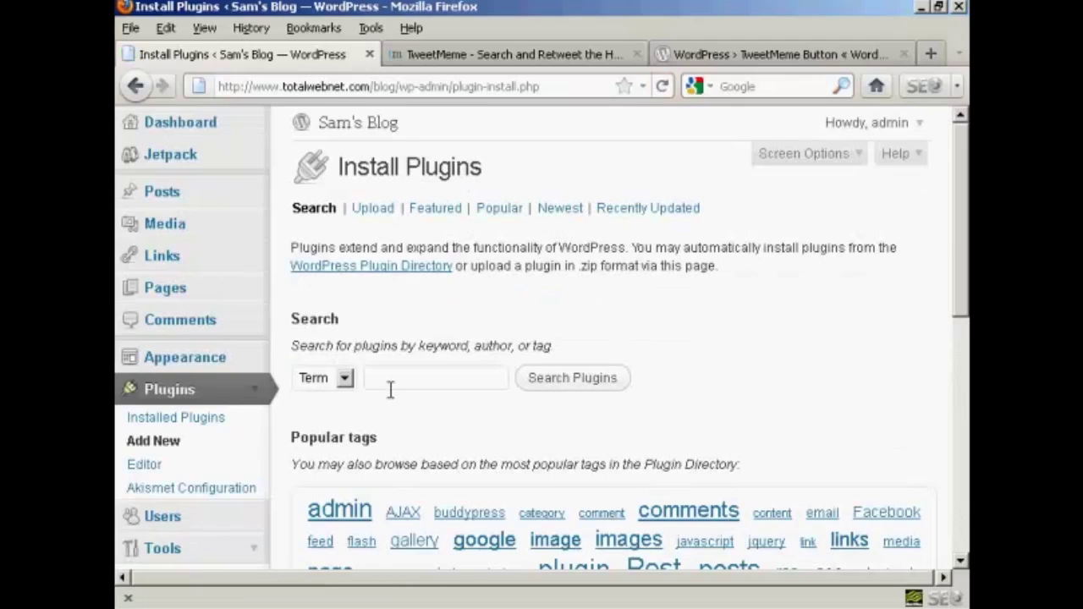
pyautogui.click(768, 56)
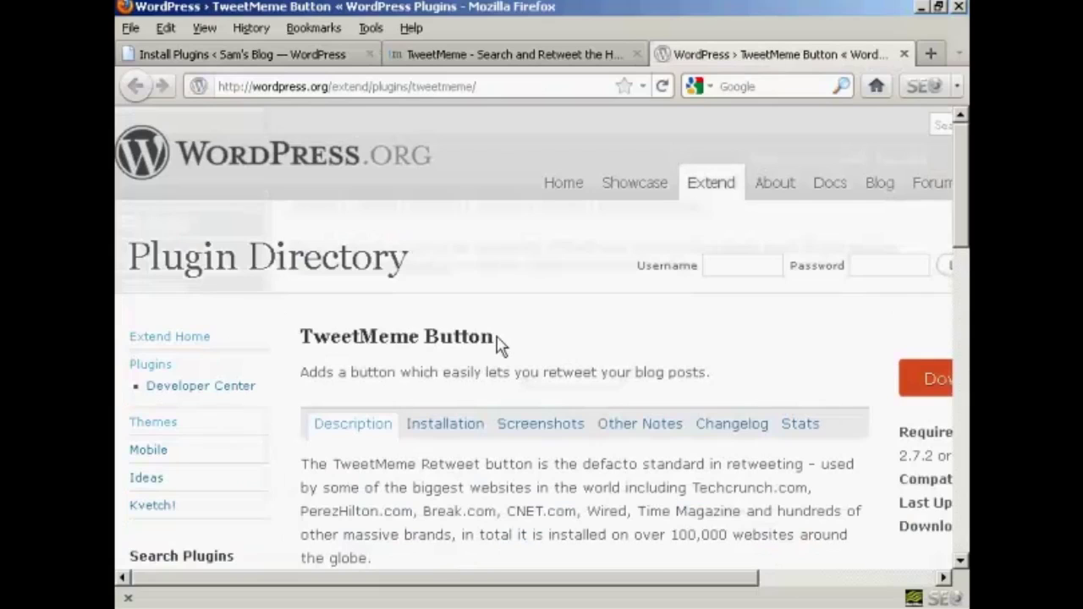
# Copy the 'TweetMeme Button' title and return to the Install Plugins search box.
pyautogui.moveTo(499, 343); pyautogui.dragTo(298, 336)
pyautogui.click(307, 337)
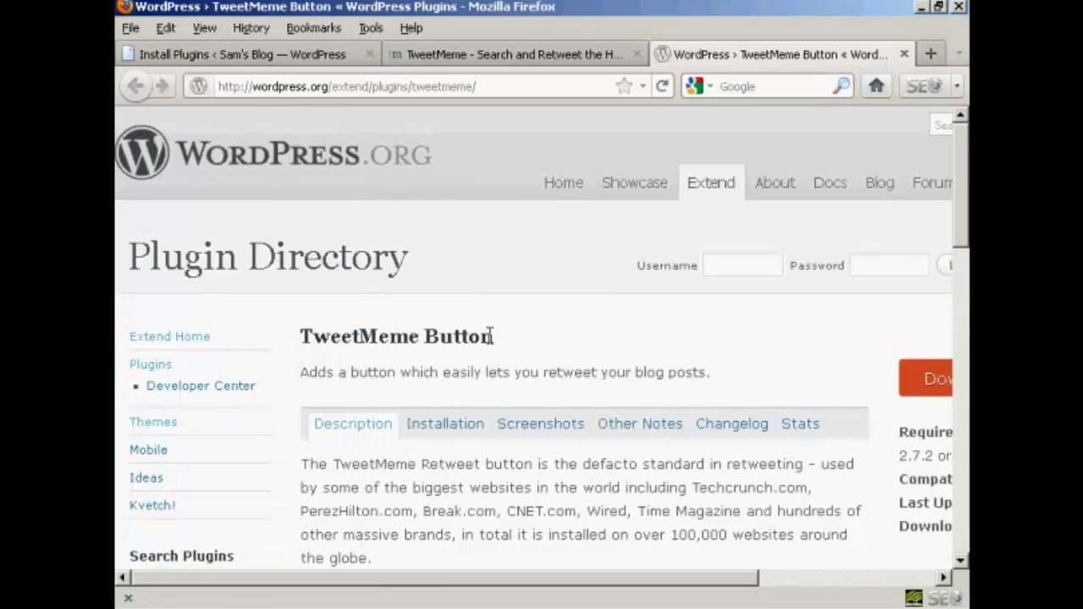
pyautogui.moveTo(495, 336); pyautogui.dragTo(303, 334)
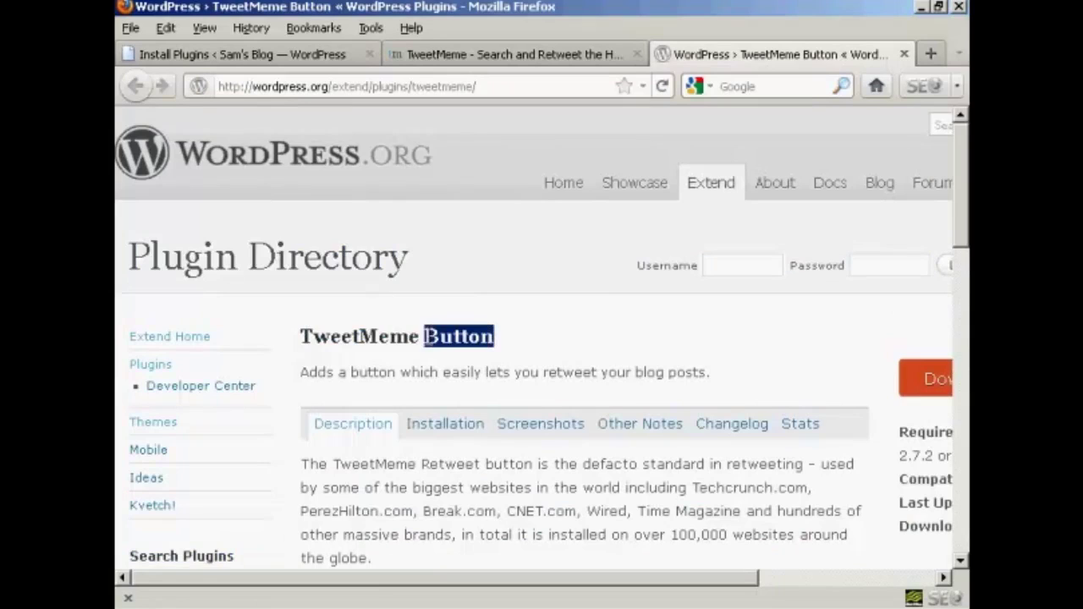
pyautogui.rightClick(310, 337)
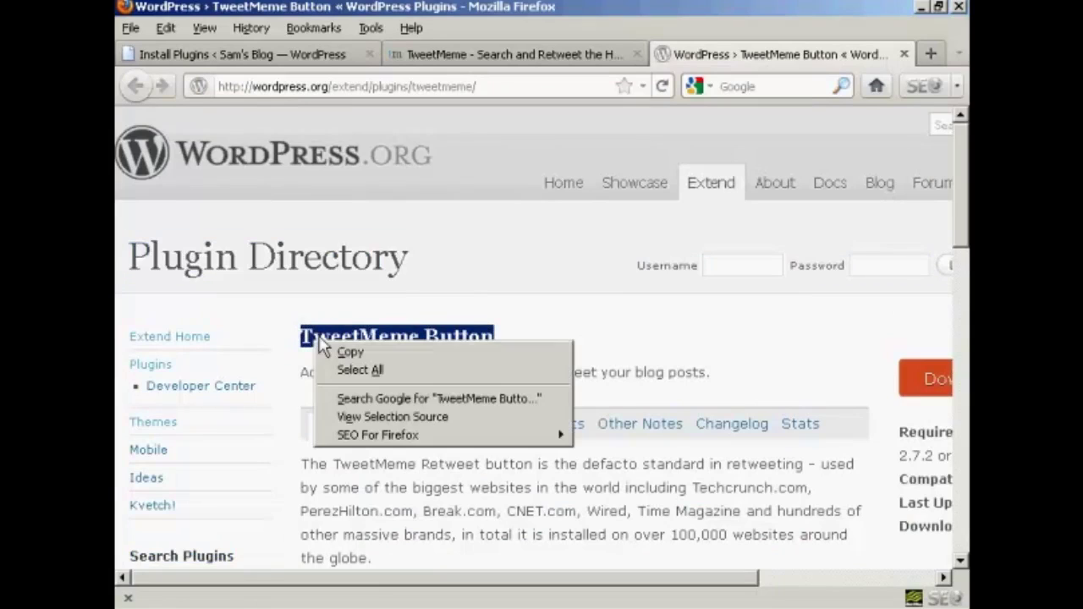
pyautogui.click(343, 352)
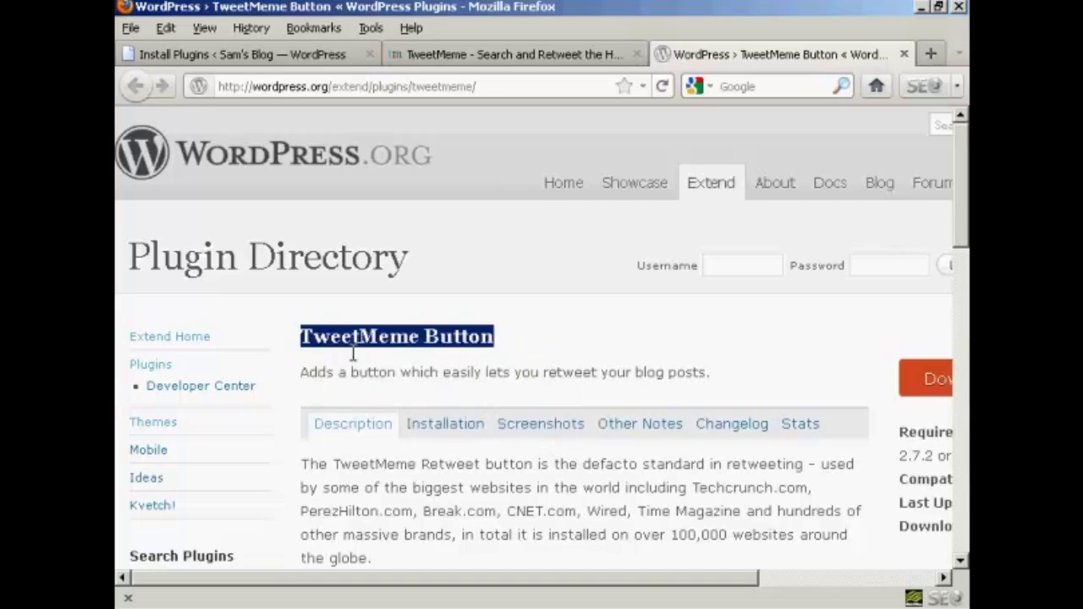
pyautogui.click(285, 54)
pyautogui.click(414, 378)
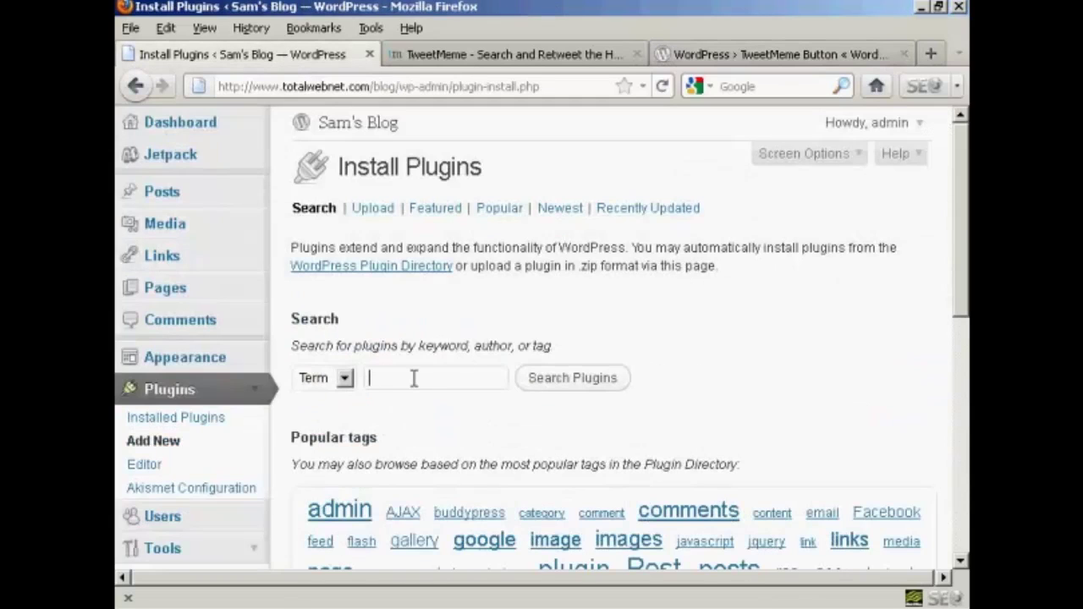
# Search Install Plugins for the pasted name 'TweetMeme Button'.
pyautogui.hotkey('ctrl', 'v')
pyautogui.click(572, 381)
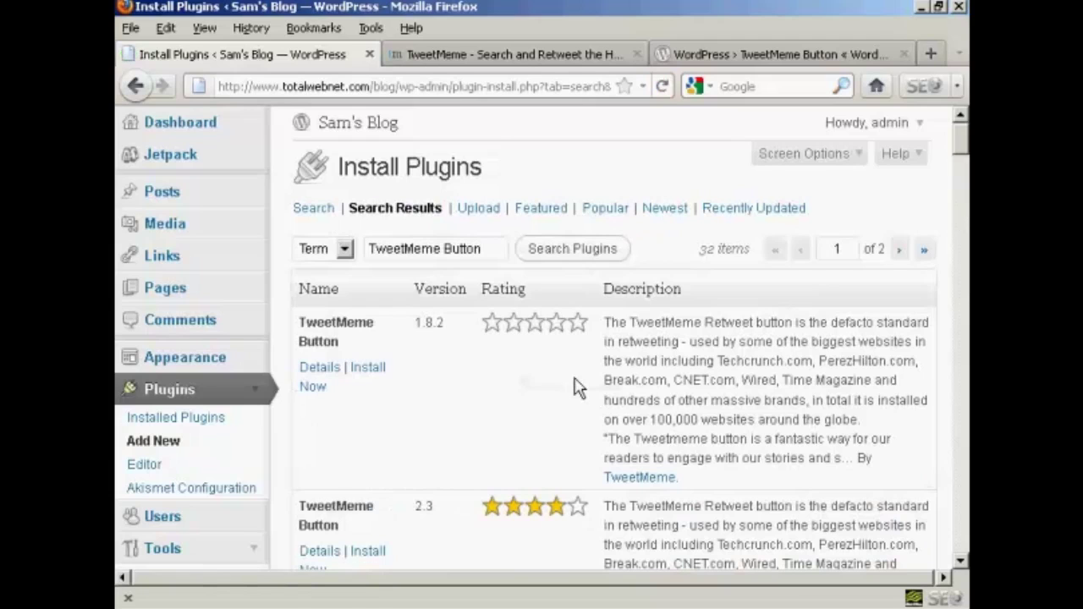
pyautogui.scroll(-3, 470, 382)
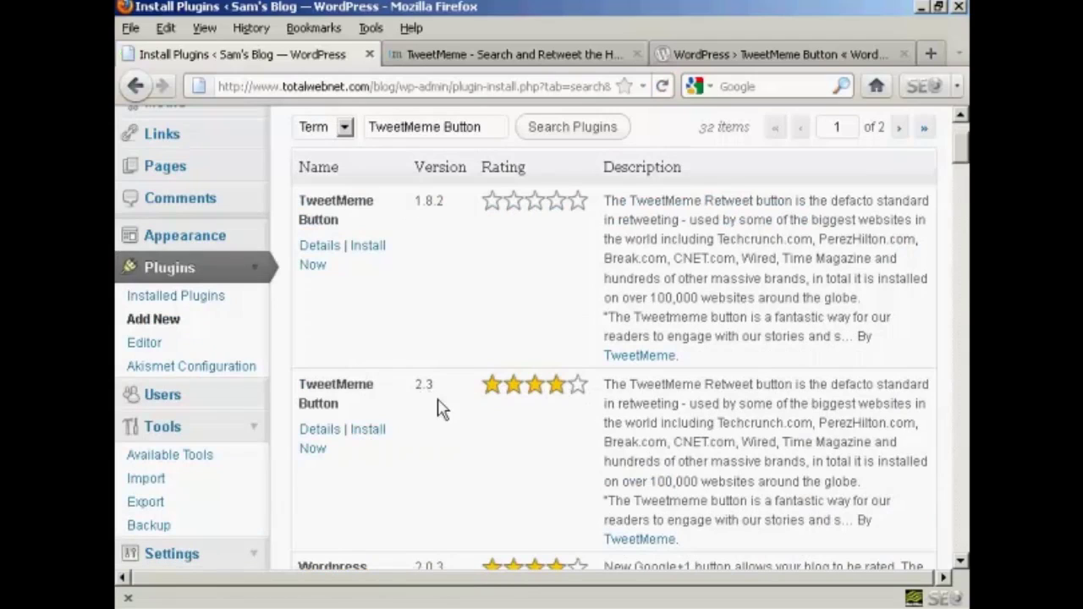
# Install TweetMeme Button version 2.3 and activate it.
pyautogui.click(371, 431)
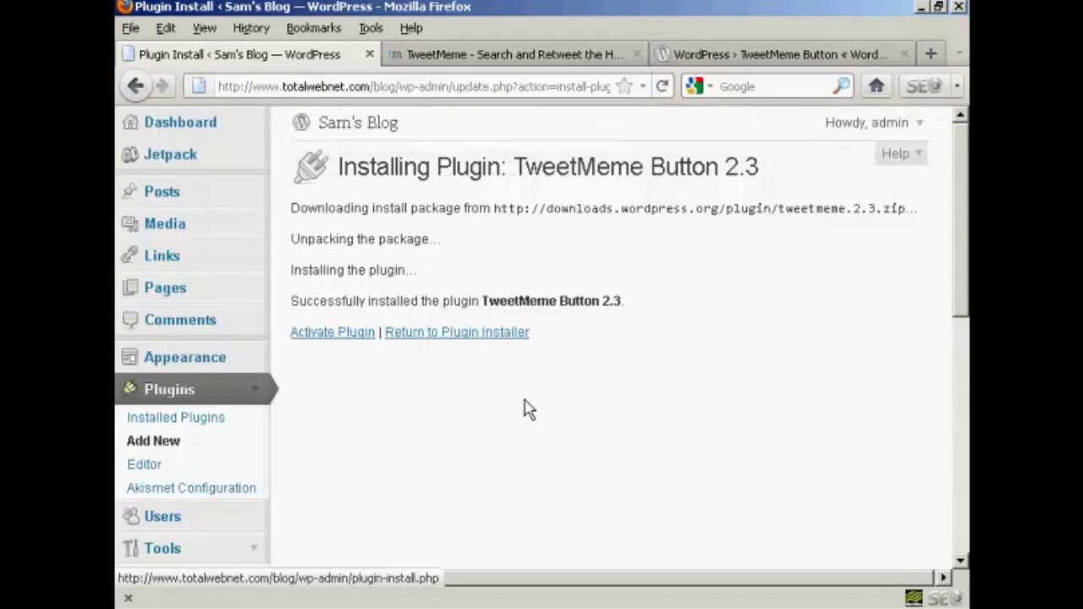
pyautogui.click(346, 352)
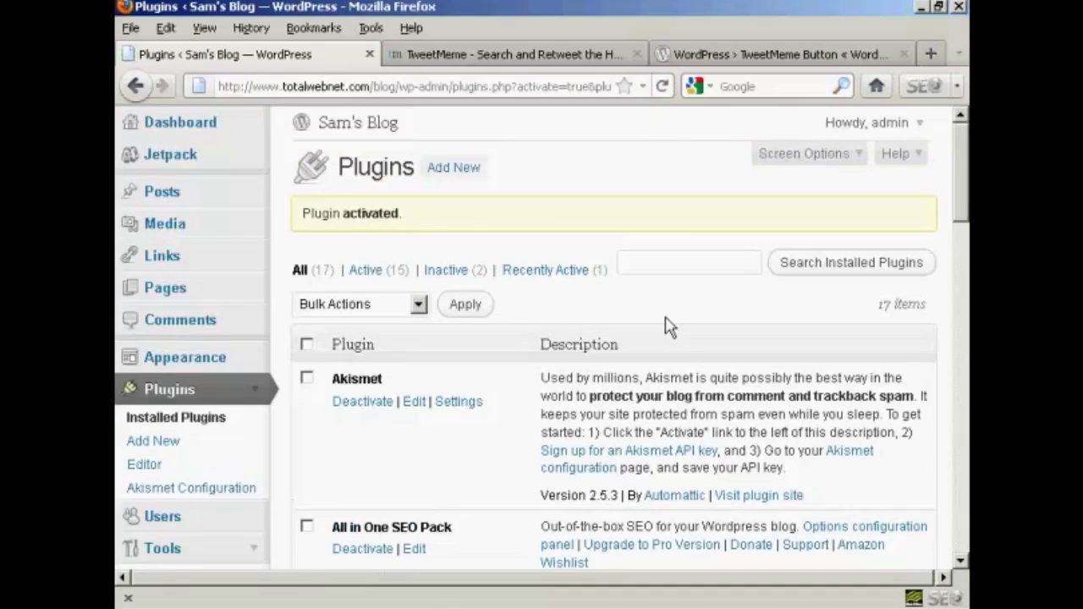
pyautogui.scroll(-3, 477, 375)
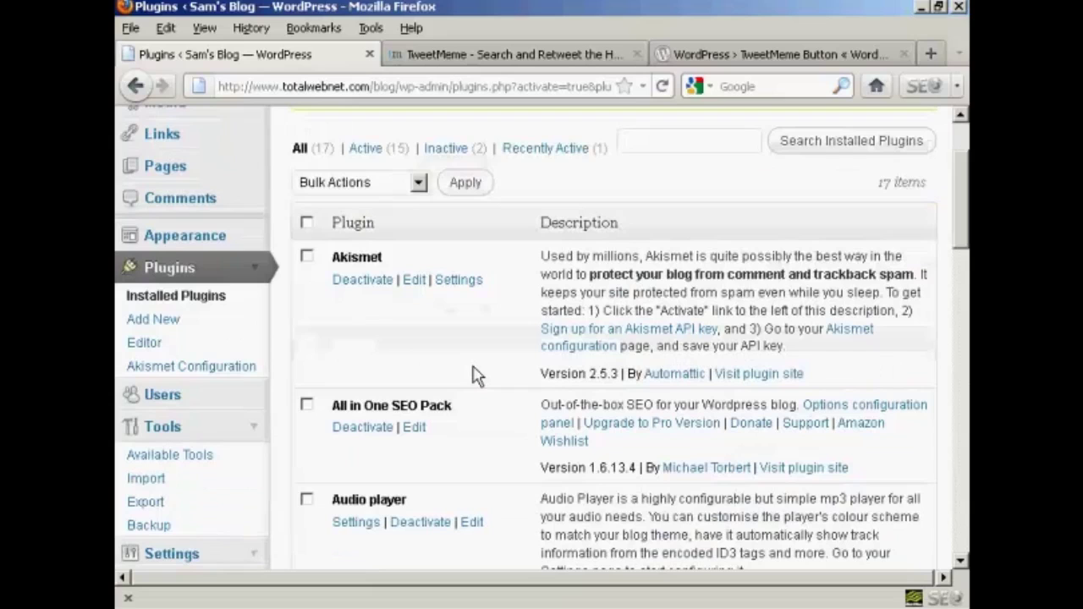
pyautogui.scroll(-3, 472, 347)
pyautogui.scroll(-3, 472, 347)
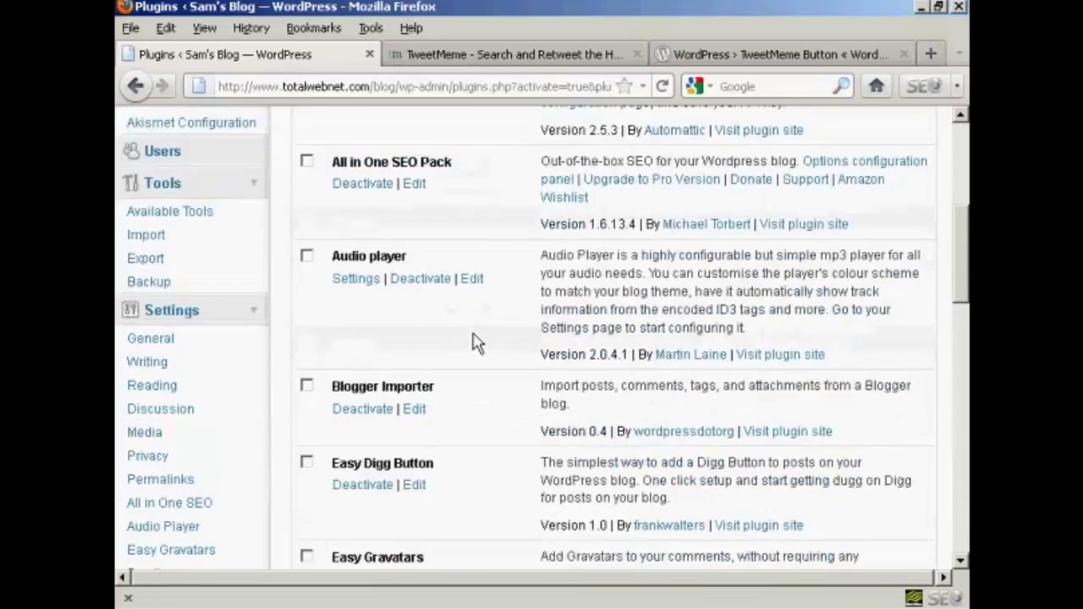
pyautogui.scroll(9, 478, 296)
# Scroll through Sam's Blog front page checking each post's TweetMeme counter, then return to the Dashboard.
pyautogui.click(359, 135)
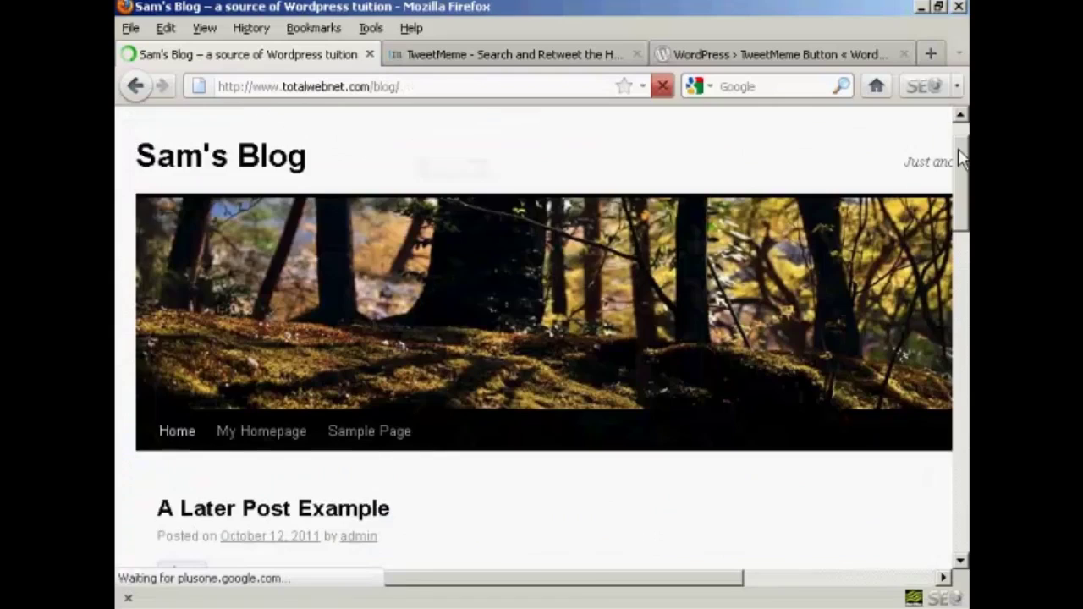
pyautogui.moveTo(958, 157); pyautogui.dragTo(962, 213)
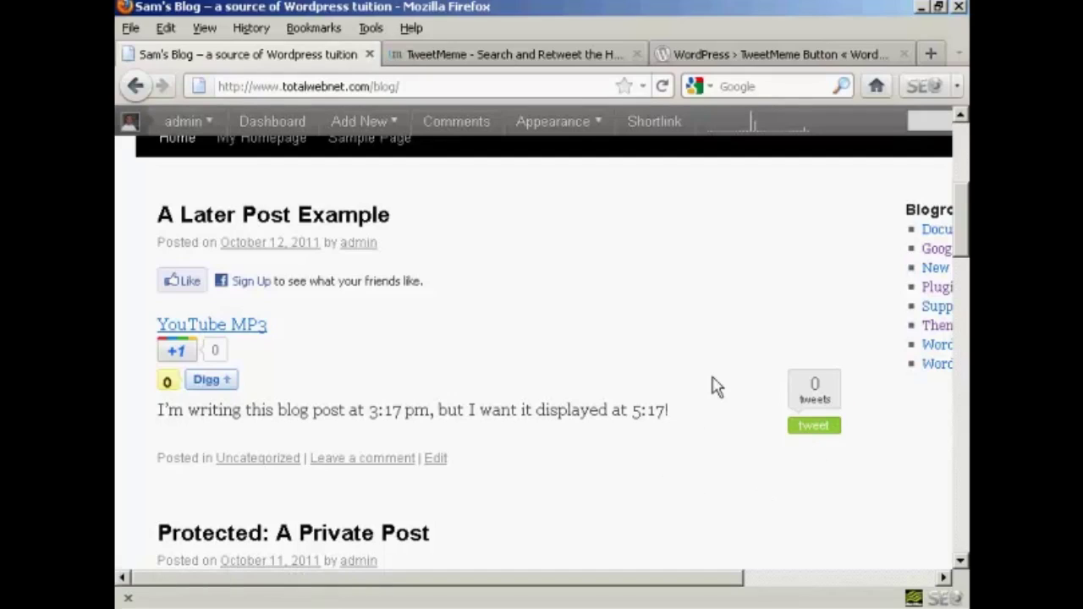
pyautogui.scroll(-5, 712, 386)
pyautogui.scroll(-3, 712, 386)
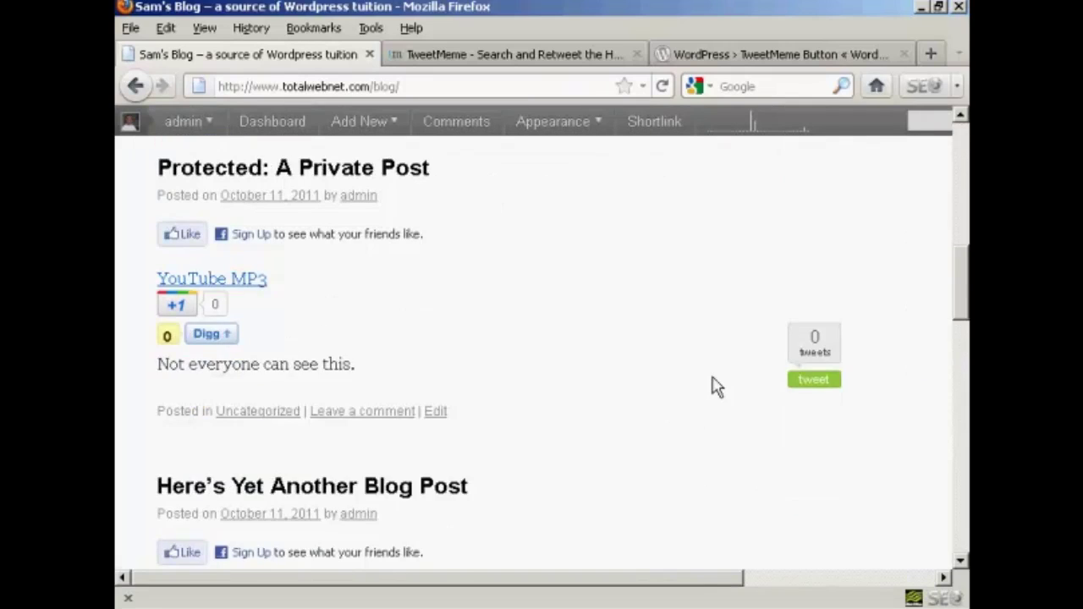
pyautogui.scroll(-5, 711, 386)
pyautogui.scroll(-3, 711, 386)
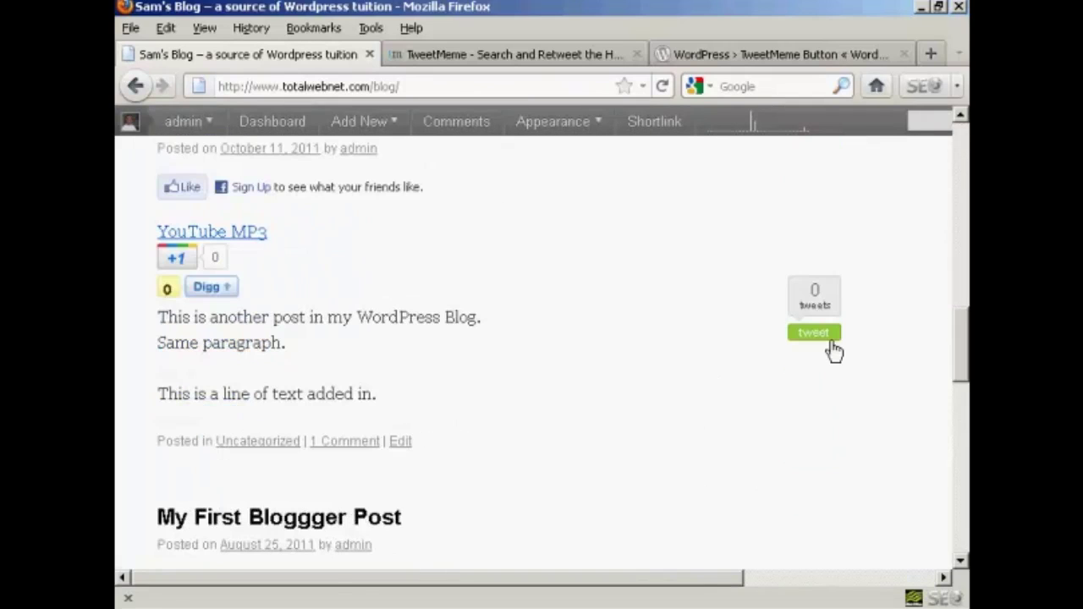
pyautogui.scroll(3, 735, 301)
pyautogui.scroll(5, 732, 339)
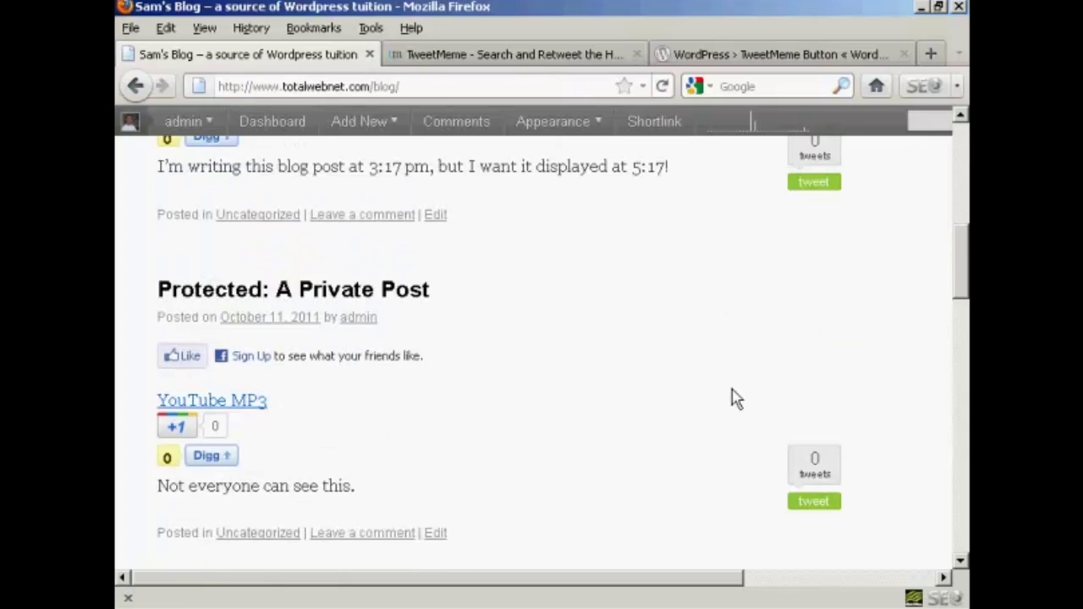
pyautogui.scroll(10, 715, 356)
pyautogui.scroll(3, 710, 339)
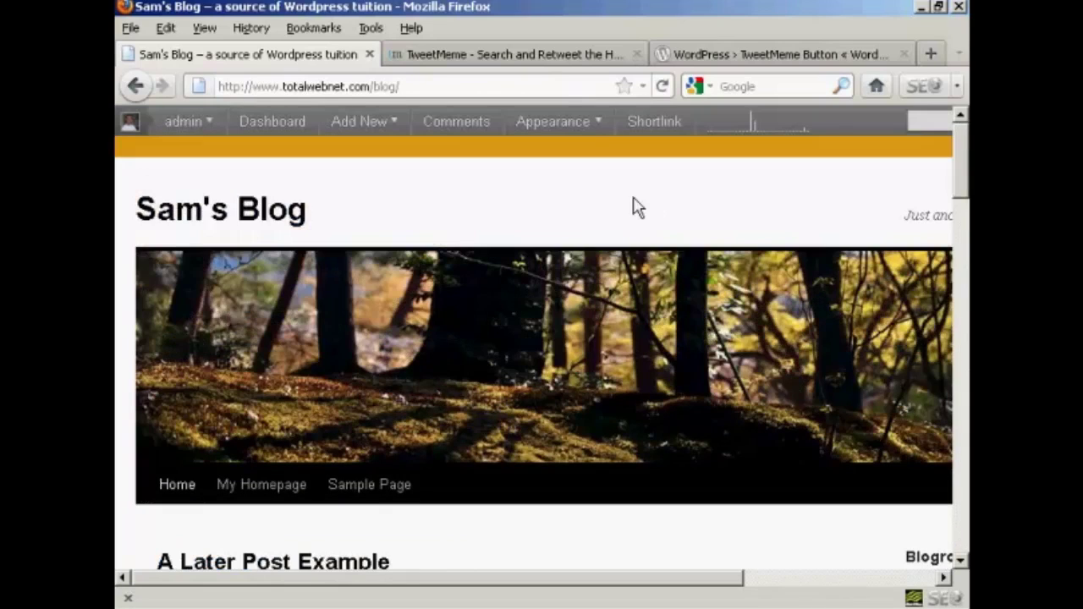
pyautogui.click(271, 126)
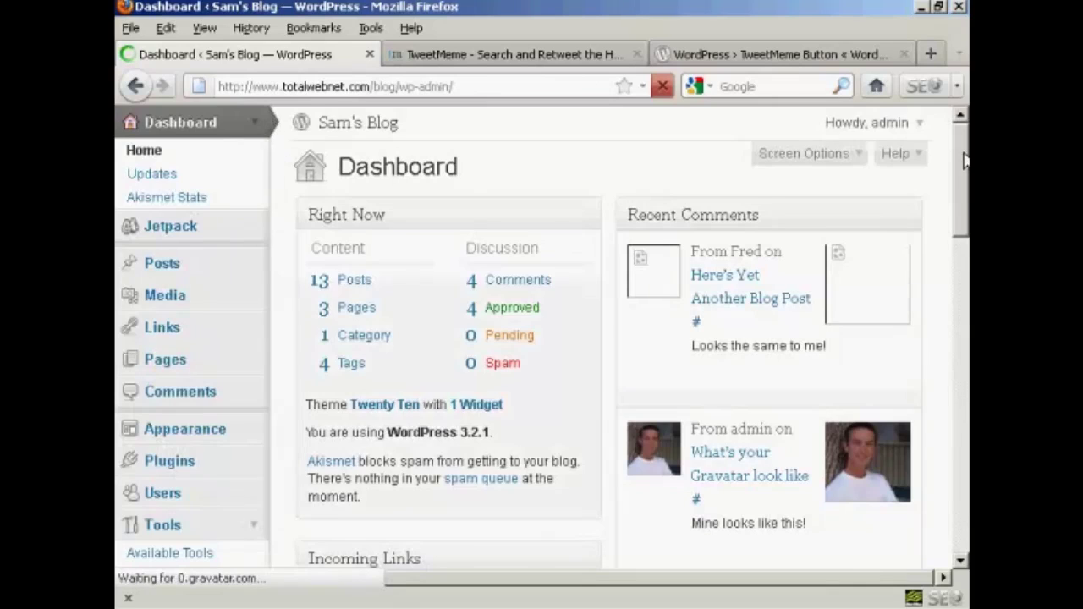
# Open the TweetMeme settings page from the admin menu and check the button Position choices.
pyautogui.moveTo(965, 161)
pyautogui.mouseDown()
pyautogui.moveTo(965, 317)
pyautogui.moveTo(931, 363)
pyautogui.mouseUp()
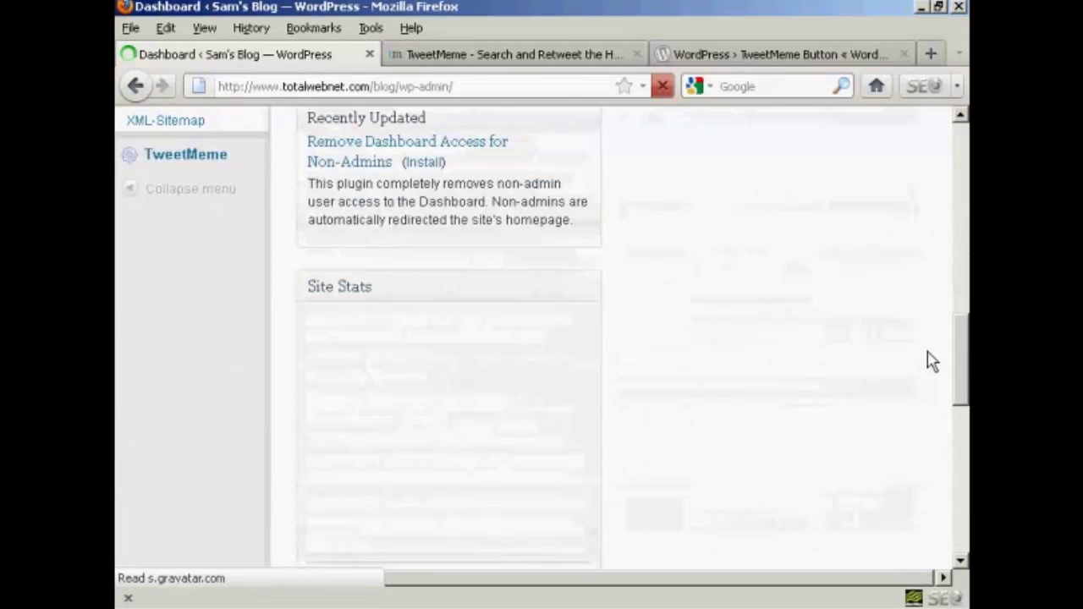
pyautogui.click(190, 157)
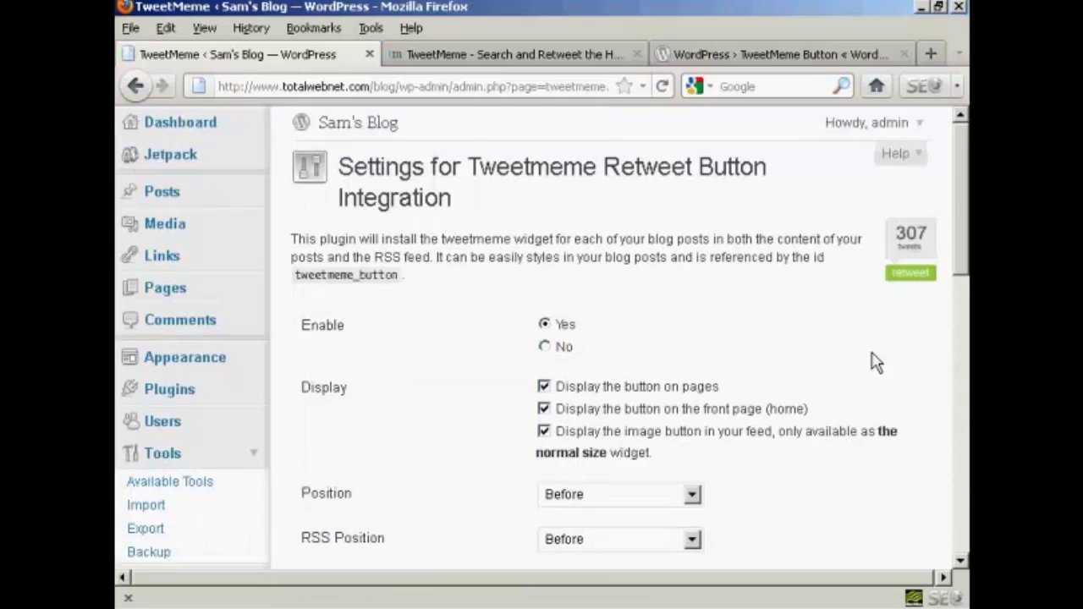
pyautogui.moveTo(958, 178); pyautogui.dragTo(961, 220)
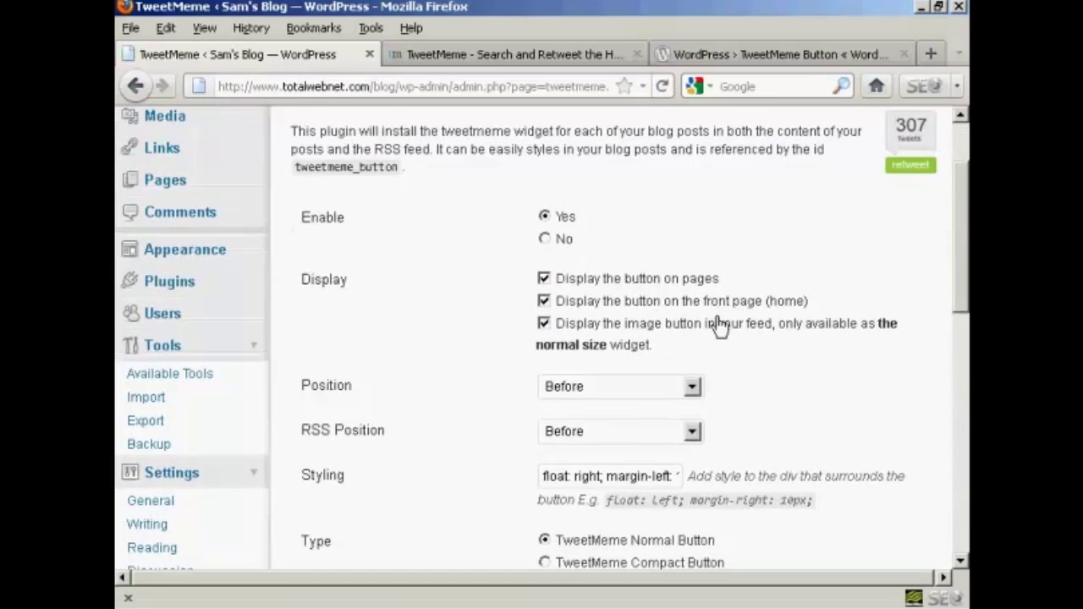
pyautogui.moveTo(961, 302); pyautogui.dragTo(961, 332)
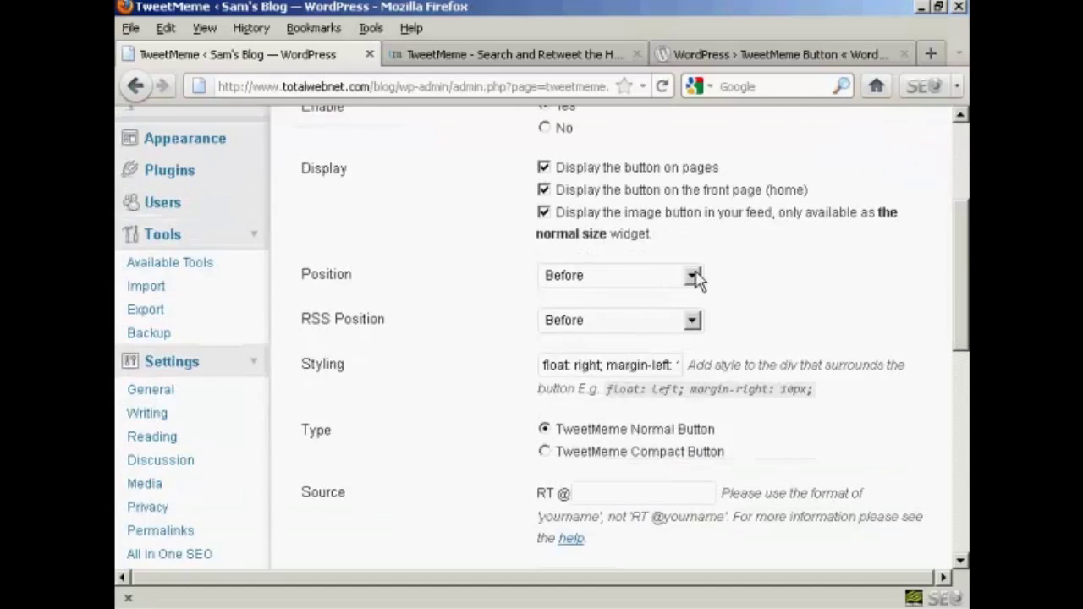
pyautogui.click(694, 277)
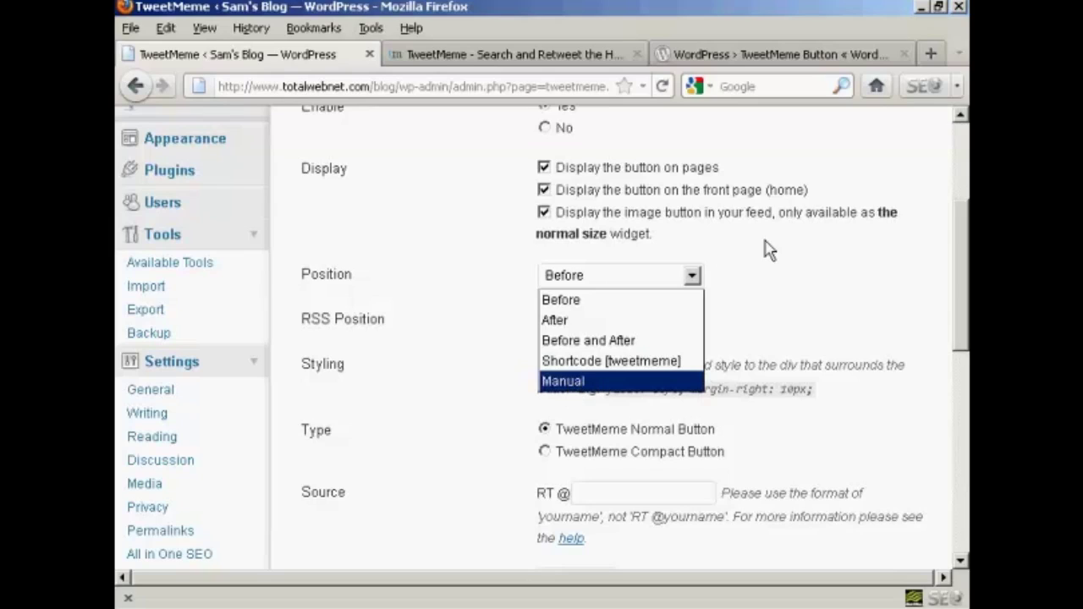
# Keep Position at Before and the Default URL shortener, and set Ping Tweetmeme to Yes.
pyautogui.click(748, 271)
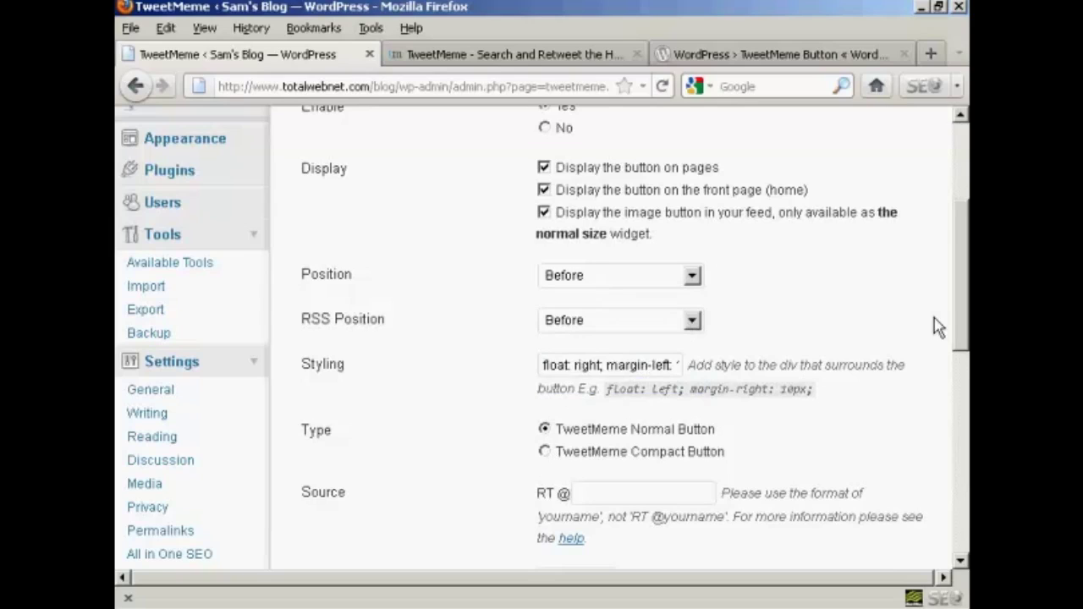
pyautogui.moveTo(968, 280); pyautogui.dragTo(969, 364)
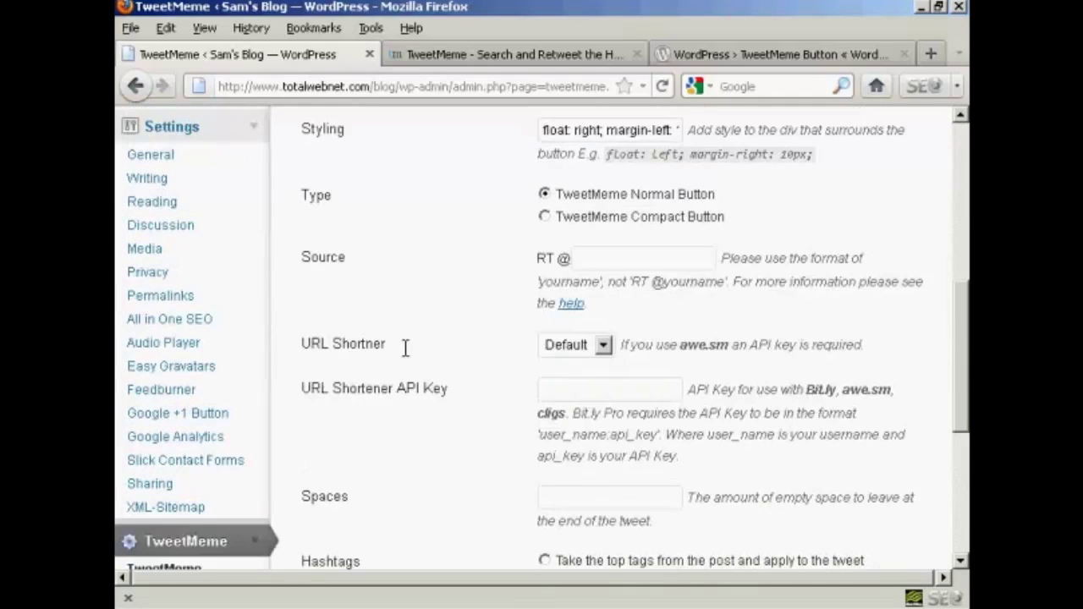
pyautogui.click(603, 347)
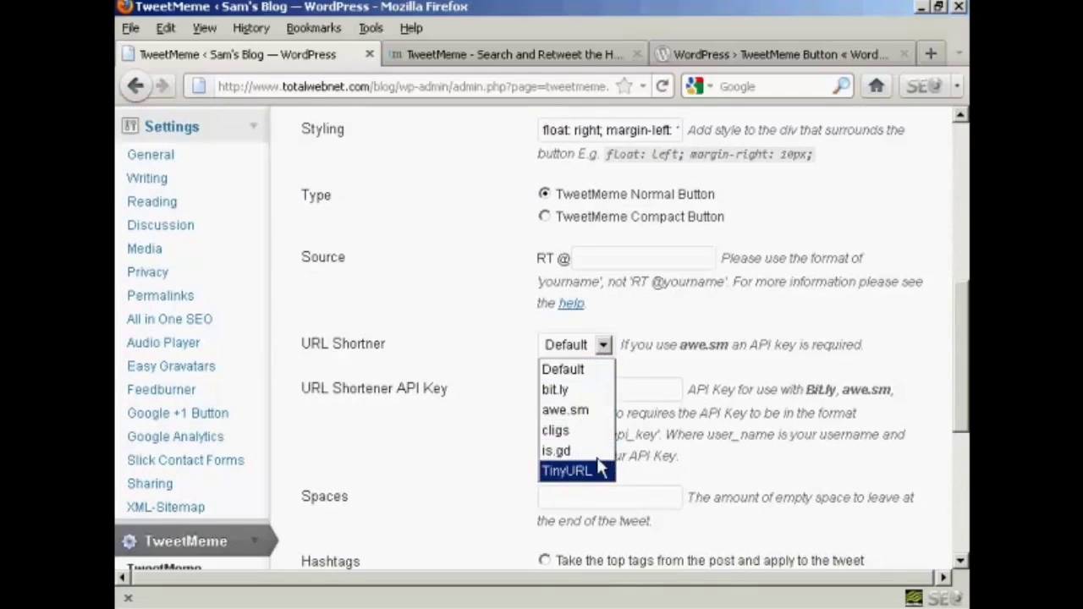
pyautogui.click(661, 325)
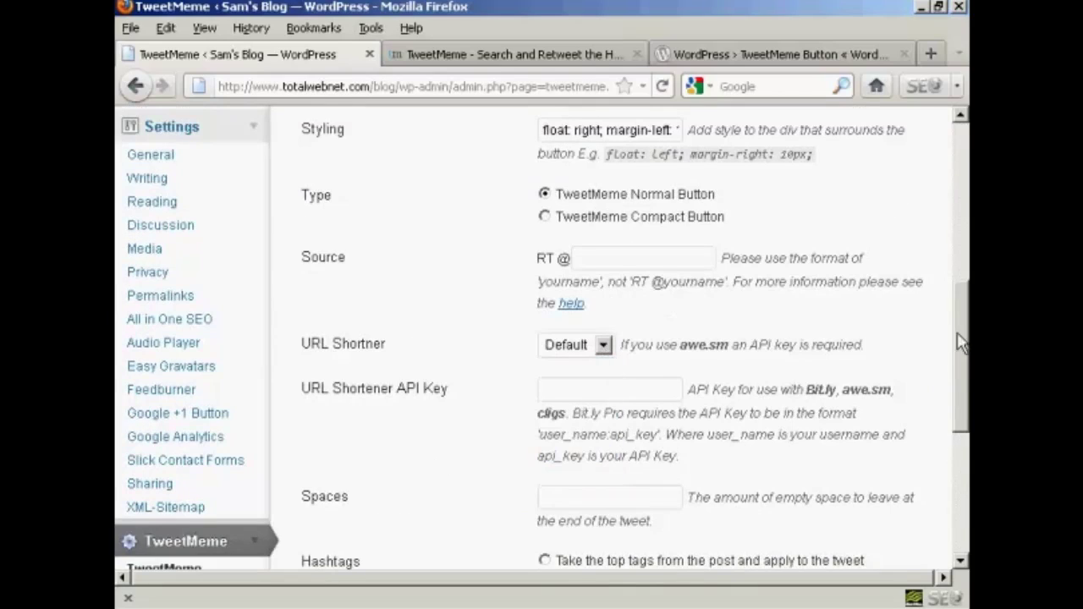
pyautogui.moveTo(957, 341); pyautogui.dragTo(956, 427)
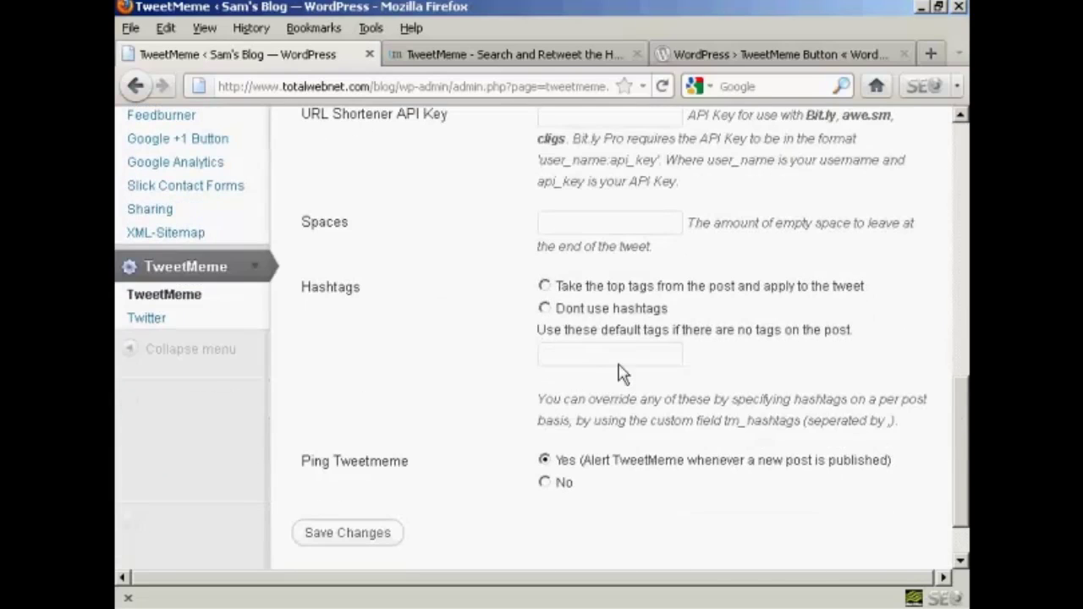
pyautogui.click(544, 461)
pyautogui.moveTo(966, 437)
pyautogui.mouseDown()
pyautogui.moveTo(964, 464)
pyautogui.moveTo(966, 400)
pyautogui.mouseUp()
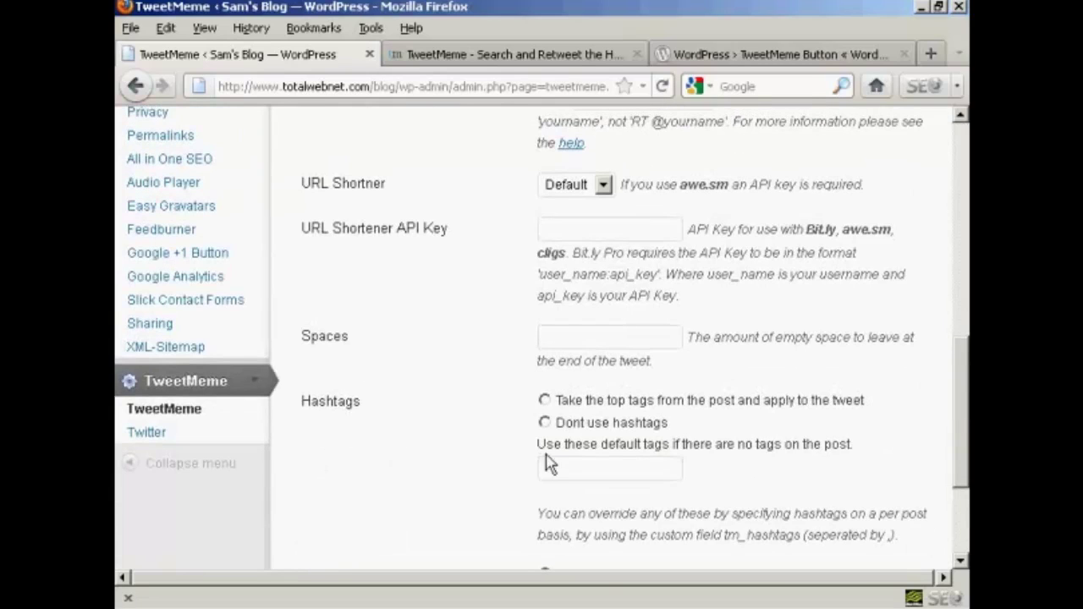
pyautogui.click(147, 438)
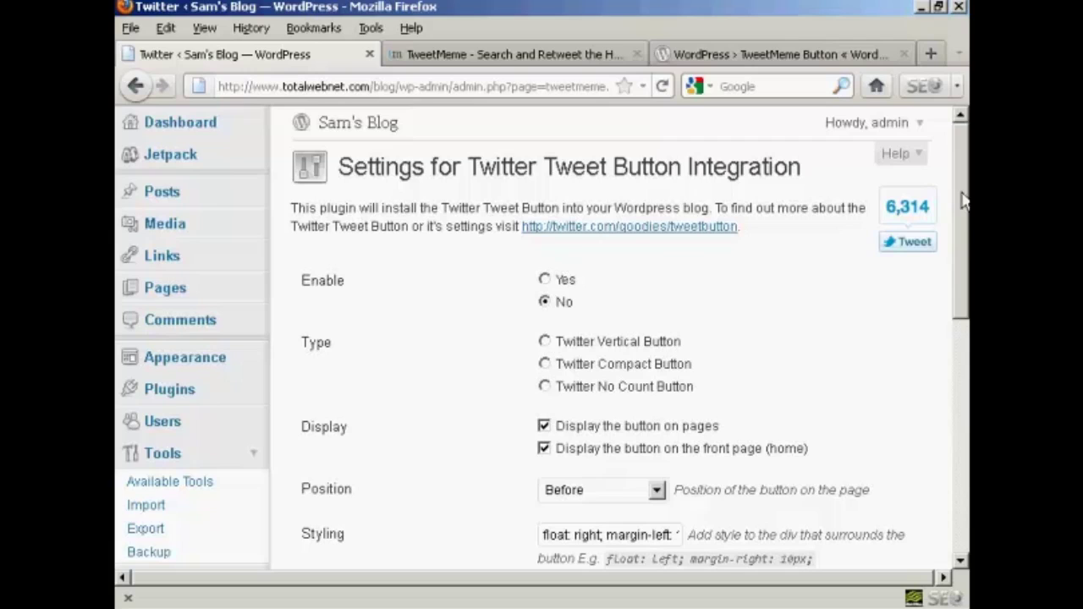
# Scroll through the Twitter Tweet Button Integration options down to Language (English), changing nothing.
pyautogui.moveTo(962, 200); pyautogui.dragTo(962, 238)
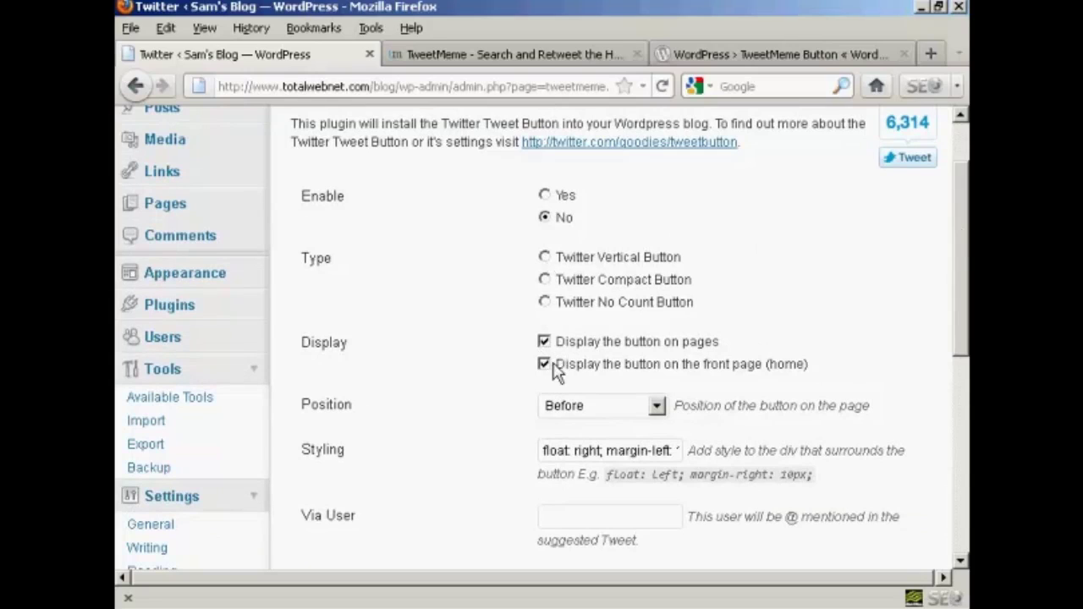
pyautogui.moveTo(959, 241); pyautogui.dragTo(950, 342)
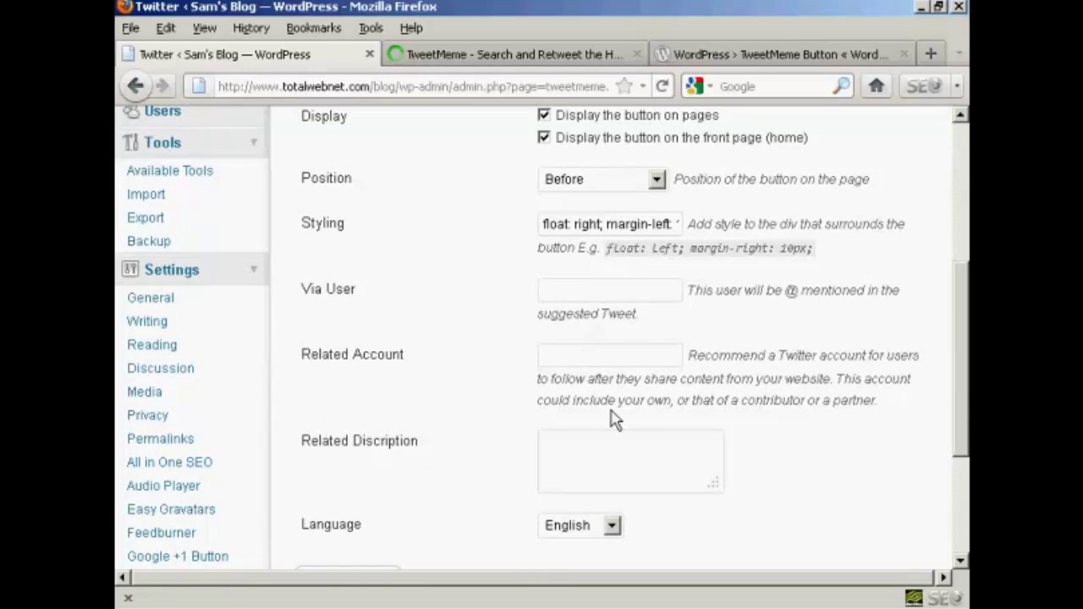
pyautogui.moveTo(955, 363); pyautogui.dragTo(962, 366)
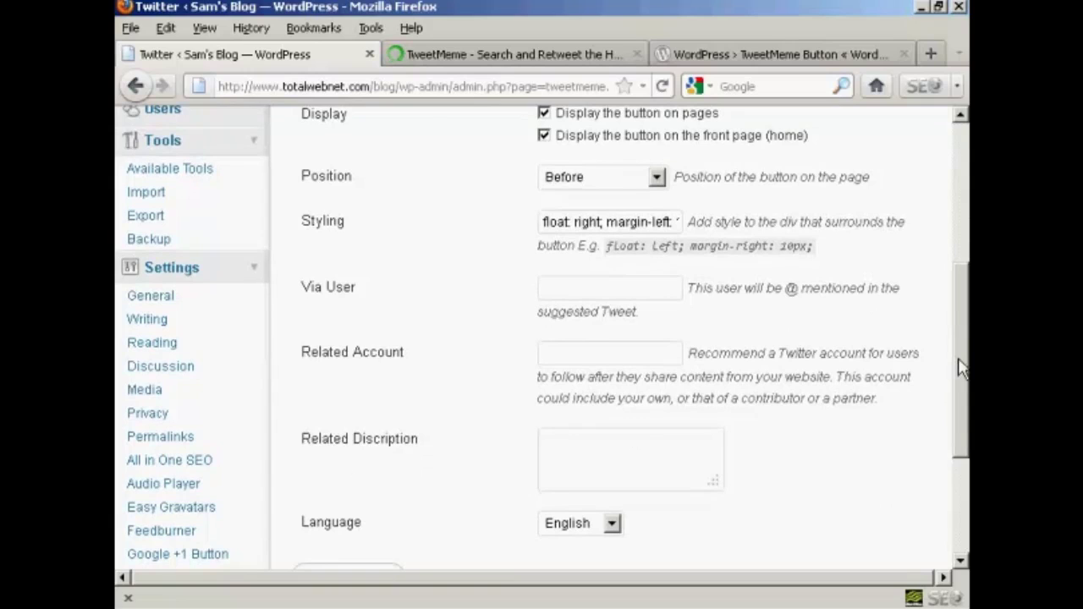
pyautogui.moveTo(961, 367); pyautogui.dragTo(960, 148)
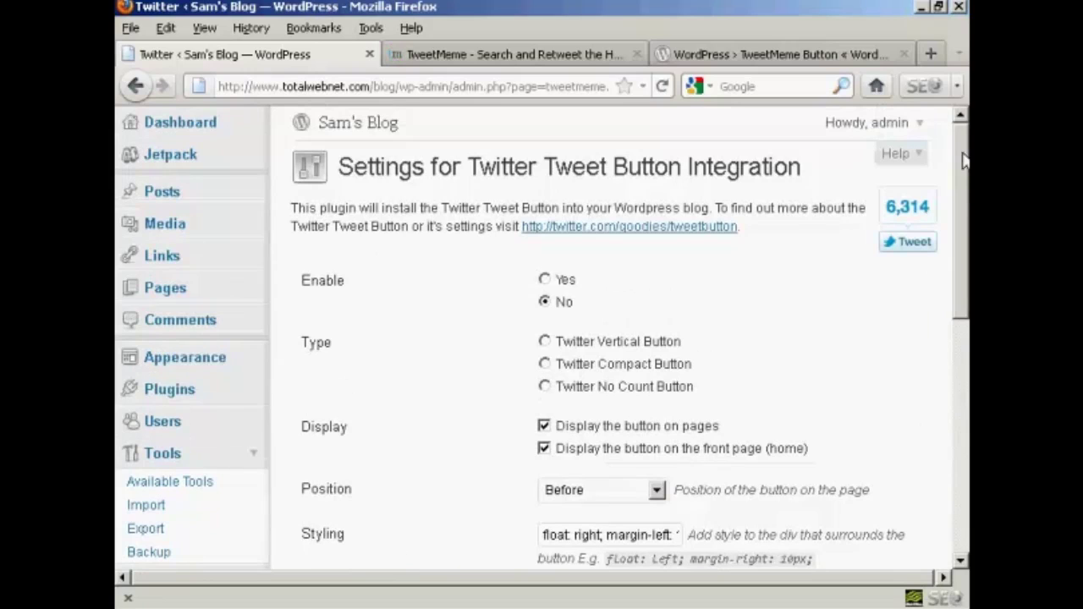
pyautogui.moveTo(962, 158)
pyautogui.mouseDown()
pyautogui.moveTo(962, 329)
pyautogui.moveTo(953, 119)
pyautogui.mouseUp()
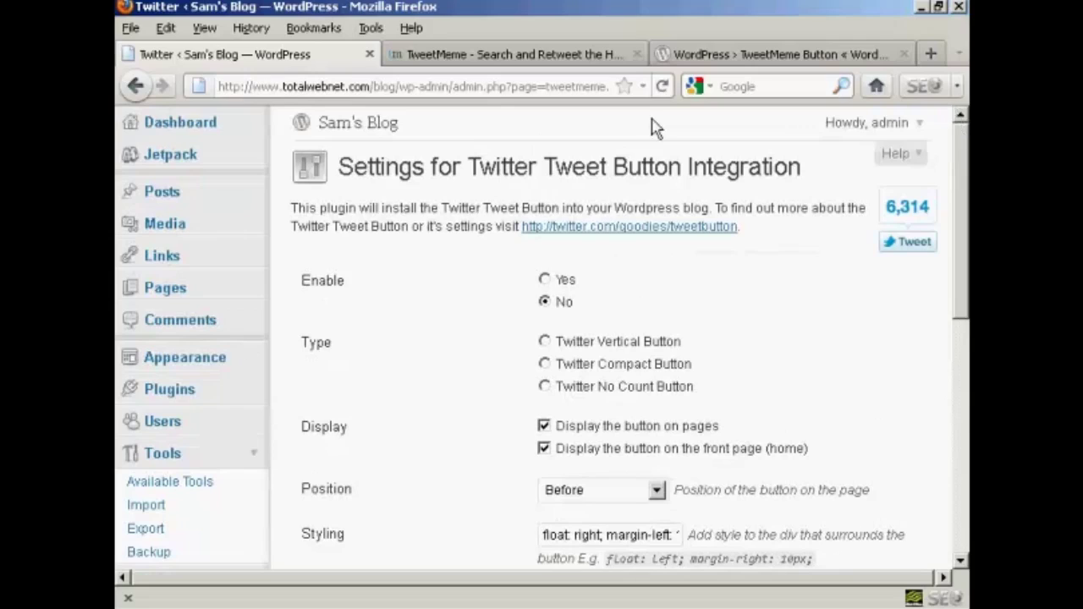